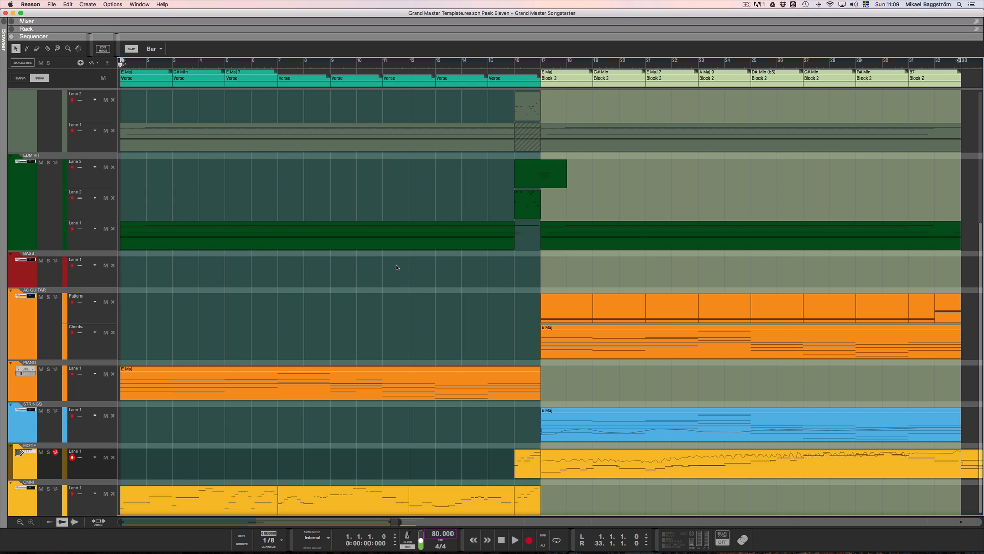
Step: Show the mixer and rack together, and switch to a split view of the rack and sequencer
key(F5+F6)
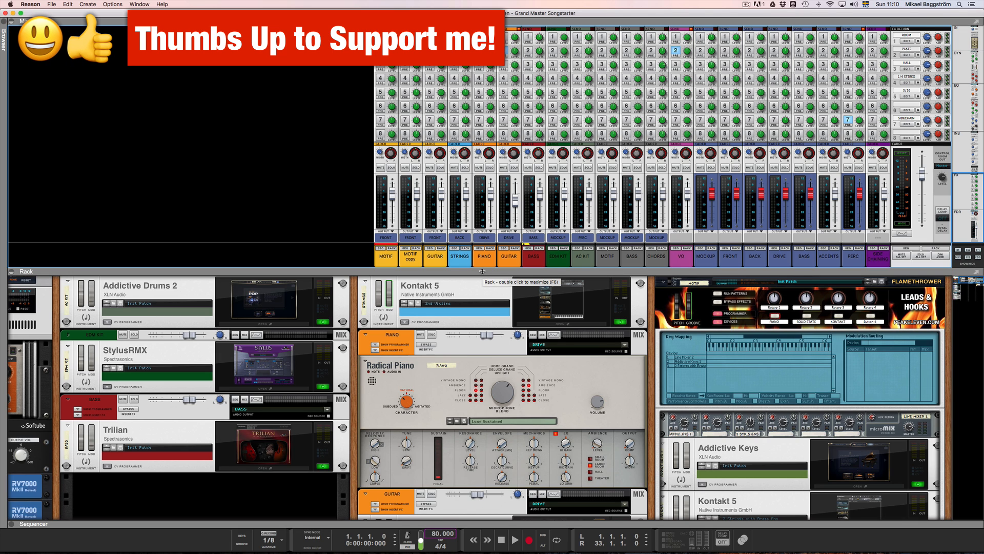
key(F5)
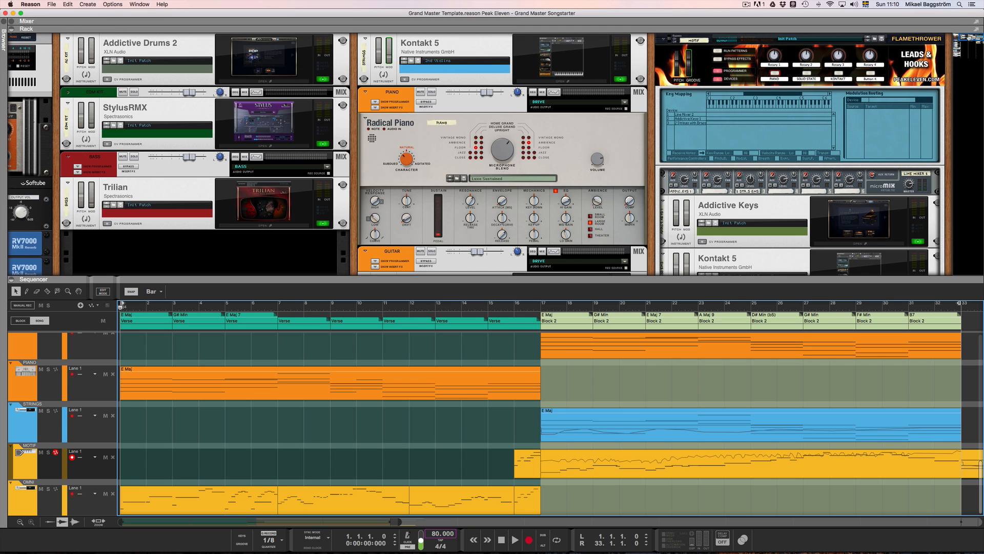
Step: Select the MOTIF track and the PIANO track in the sequencer to bring their devices into view in the rack
drag(972, 41, 950, 36)
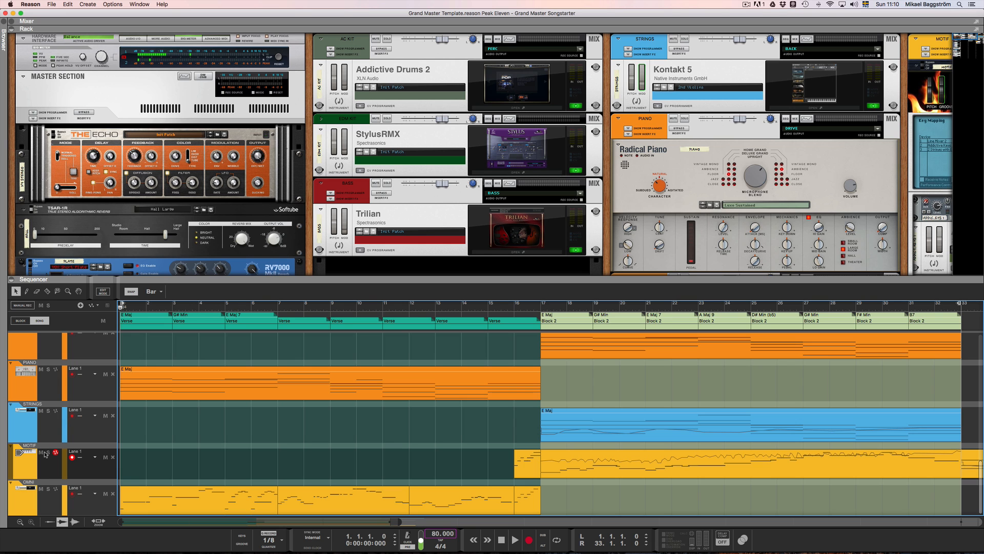
click(26, 465)
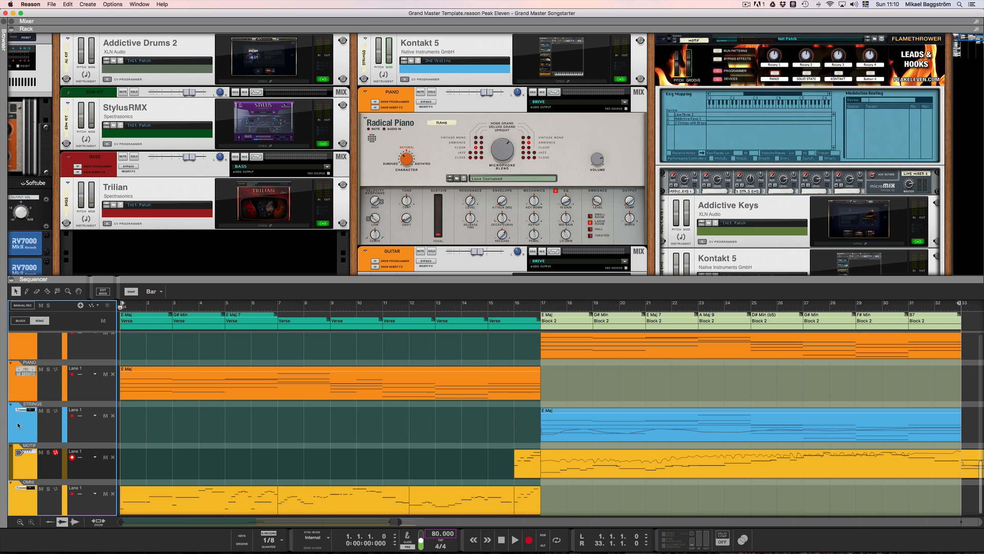
click(25, 387)
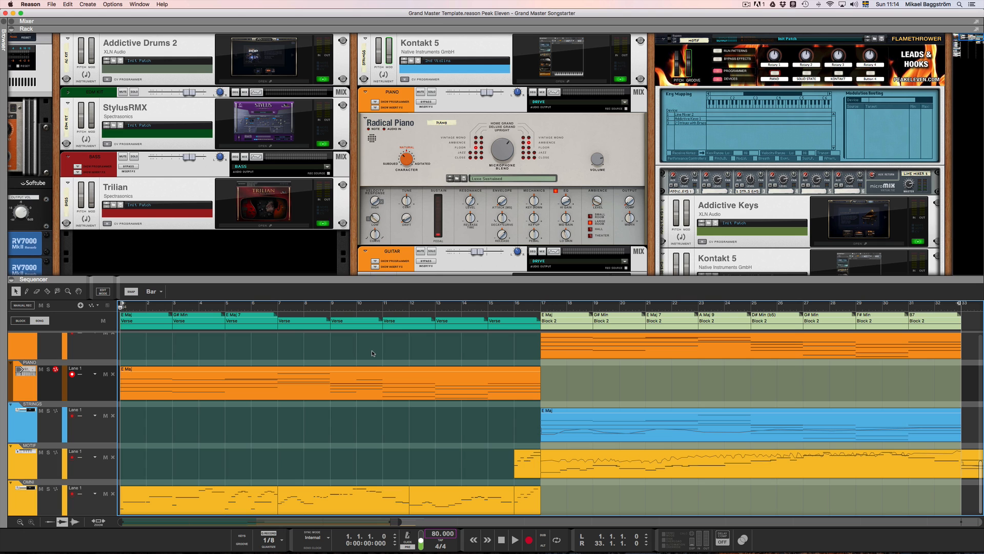
Step: Show the browser and the Tool Window, and move the Tool Window slightly lower
key(F3)
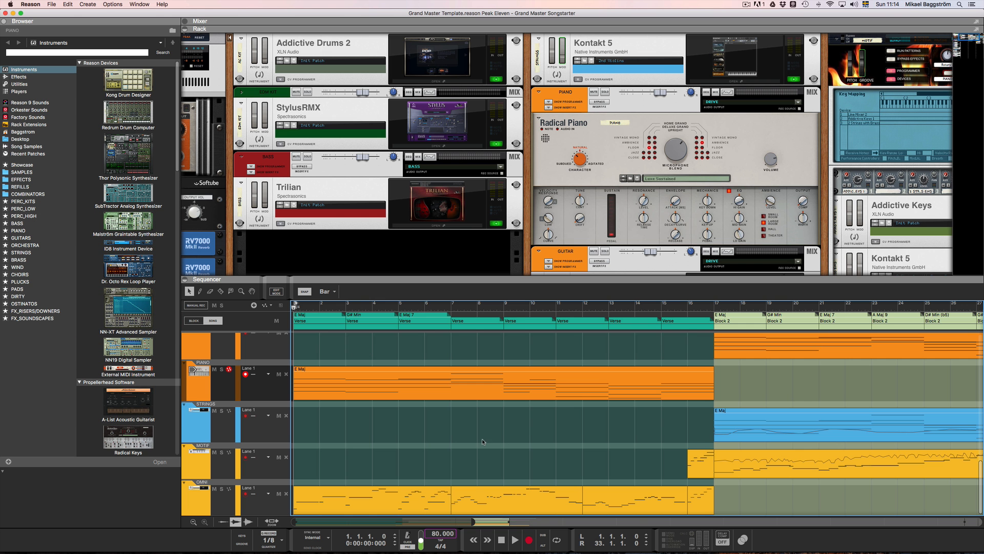
key(F8)
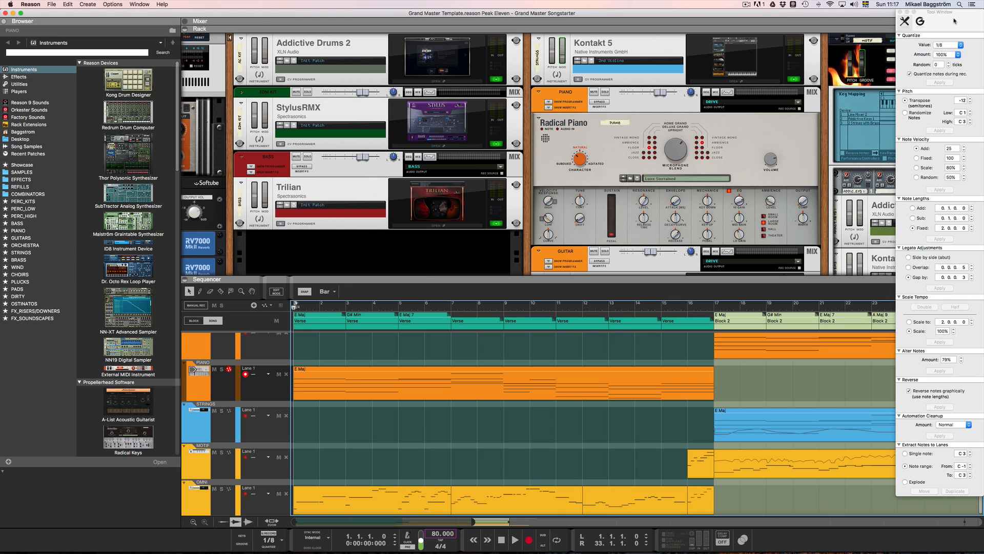
drag(952, 21, 973, 57)
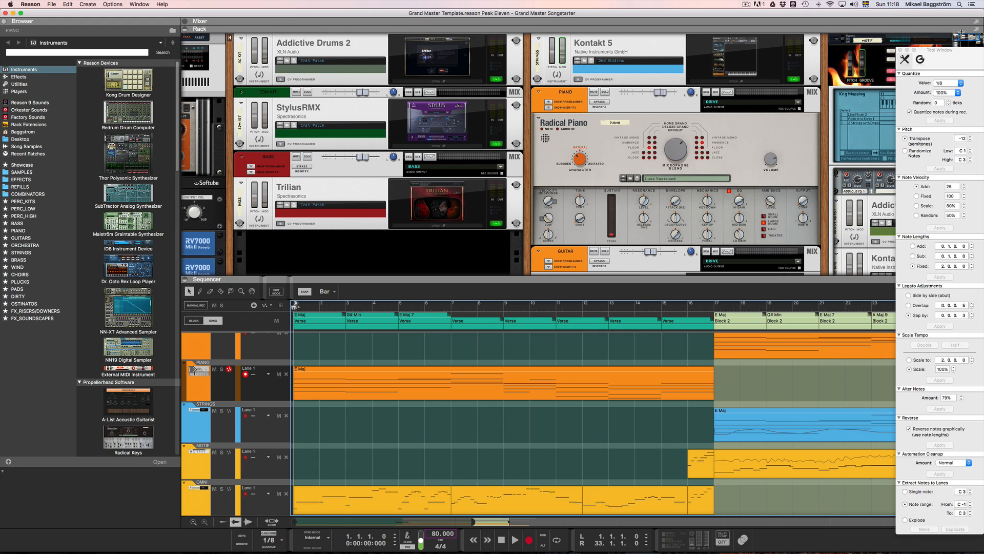
Step: Detach the rack and the mixer into separate windows and reposition the rack window
click(977, 29)
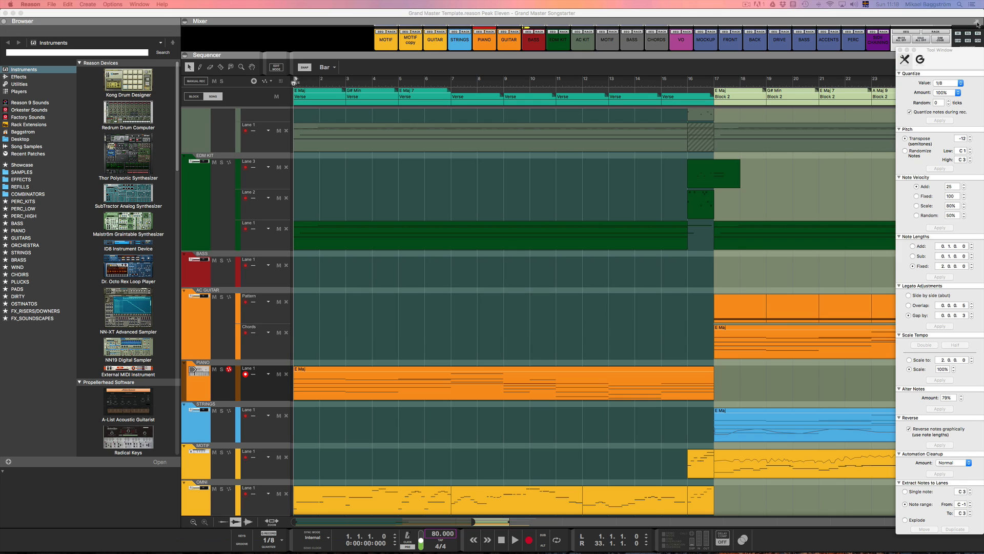
click(977, 22)
click(413, 167)
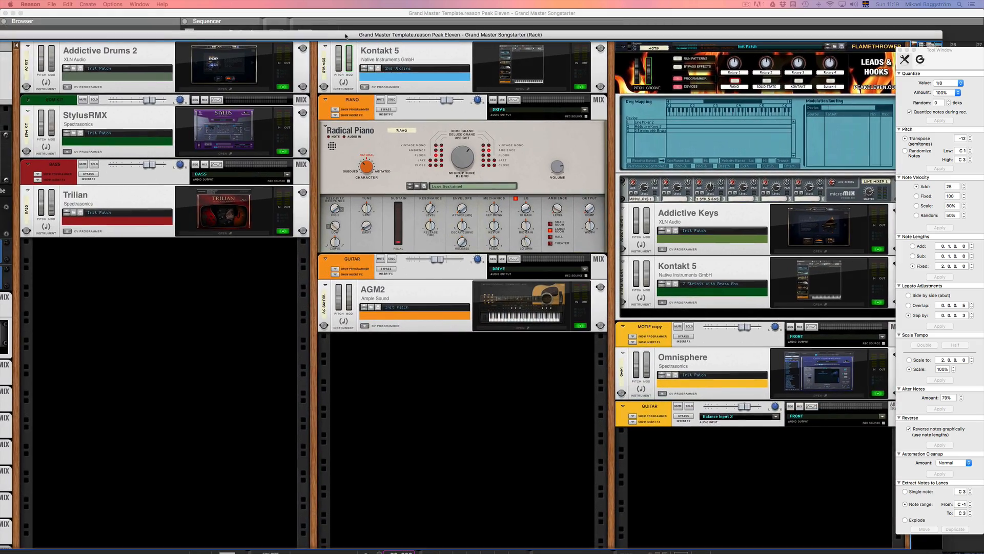
drag(346, 36, 395, 35)
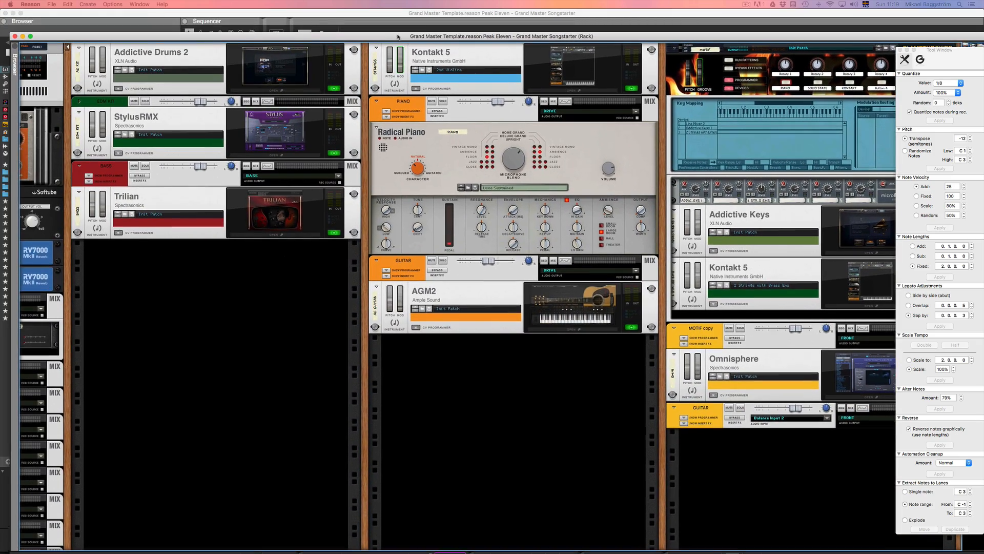
drag(722, 37, 0, 18)
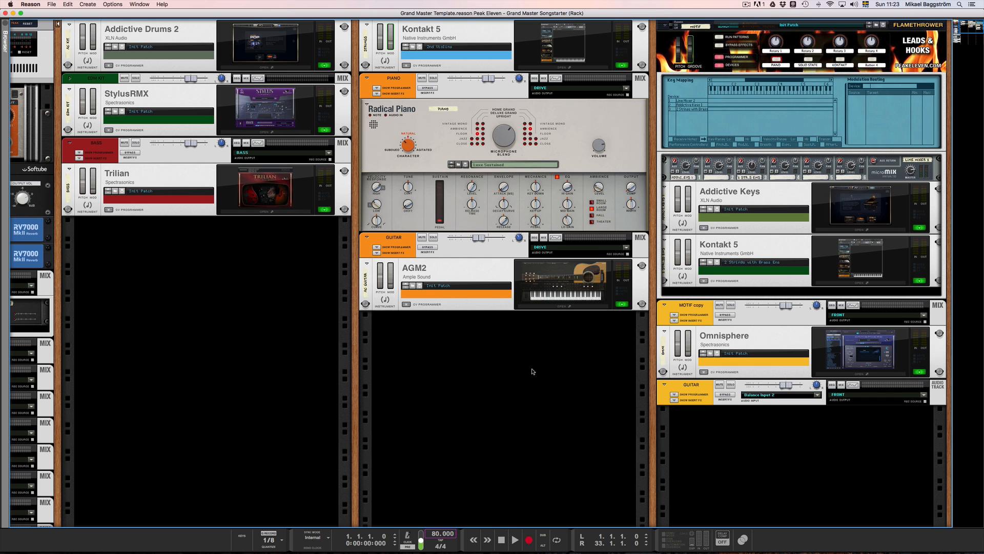
Step: Bring up the detached mixer window, switch to the rack window and show the browser in it
key(F5)
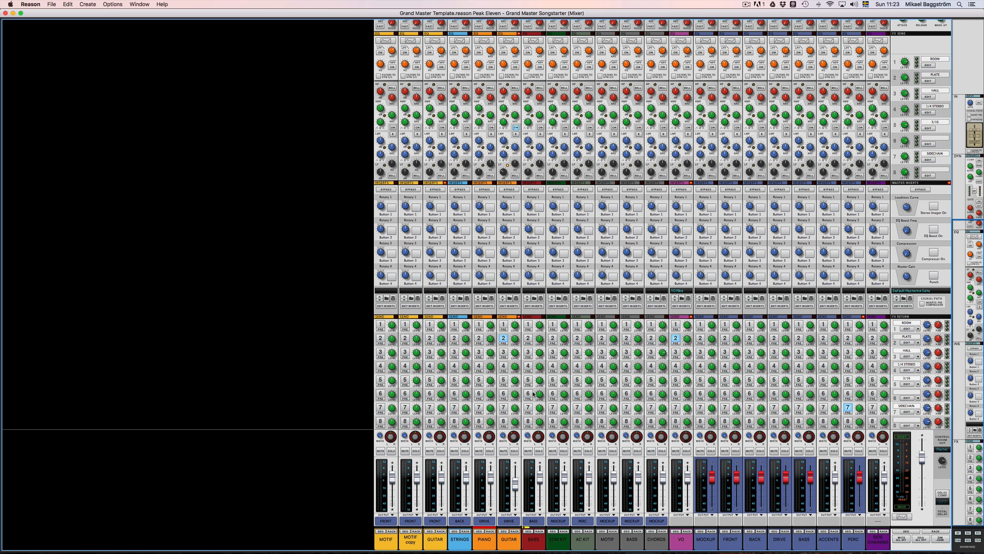
key(F6)
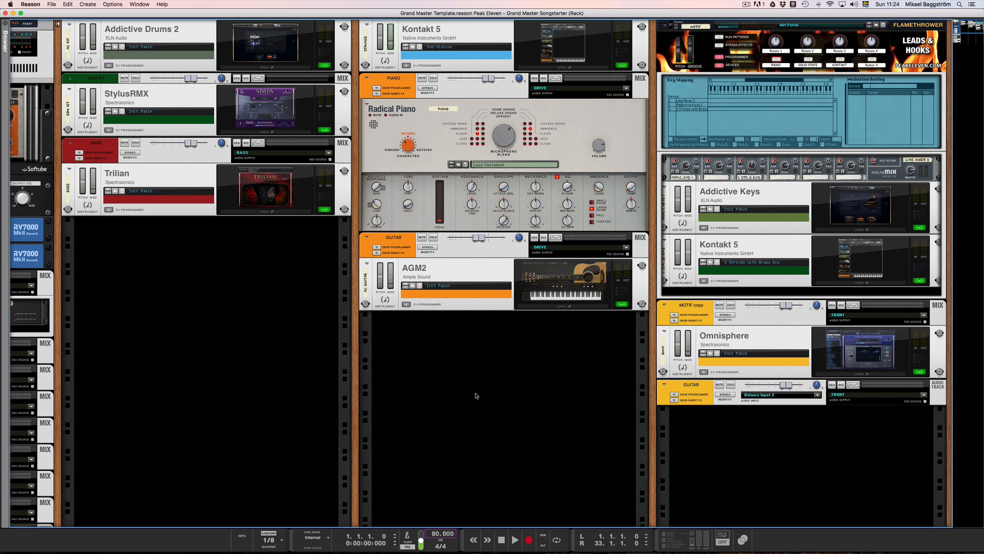
key(F3)
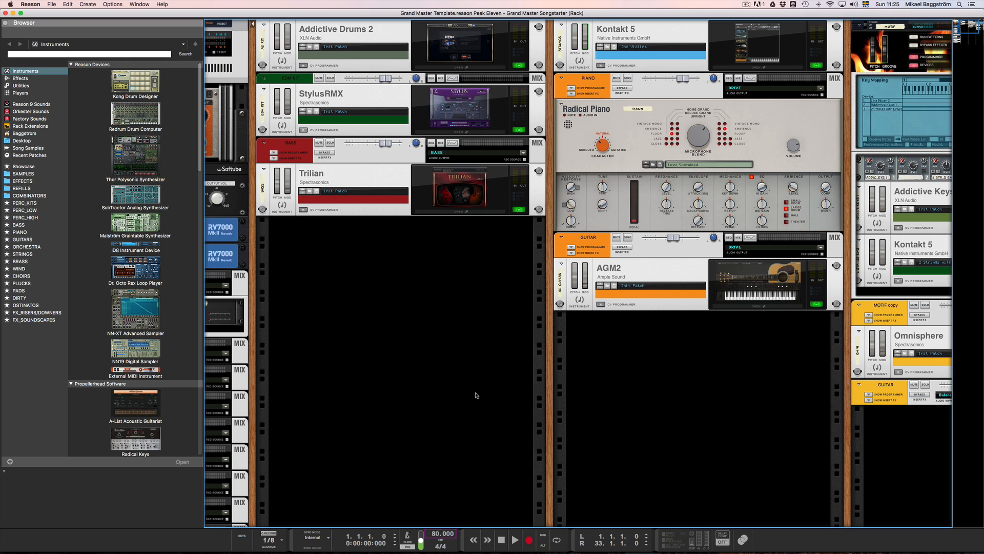
Step: Switch to the sequencer window, hide its browser and reposition the Tool Window over the arrangement
key(F7)
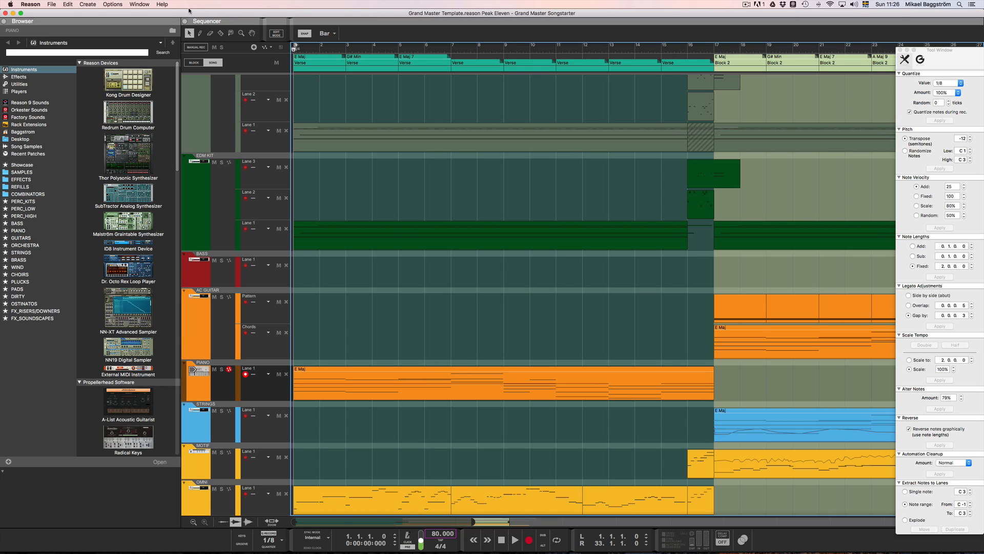
key(F3)
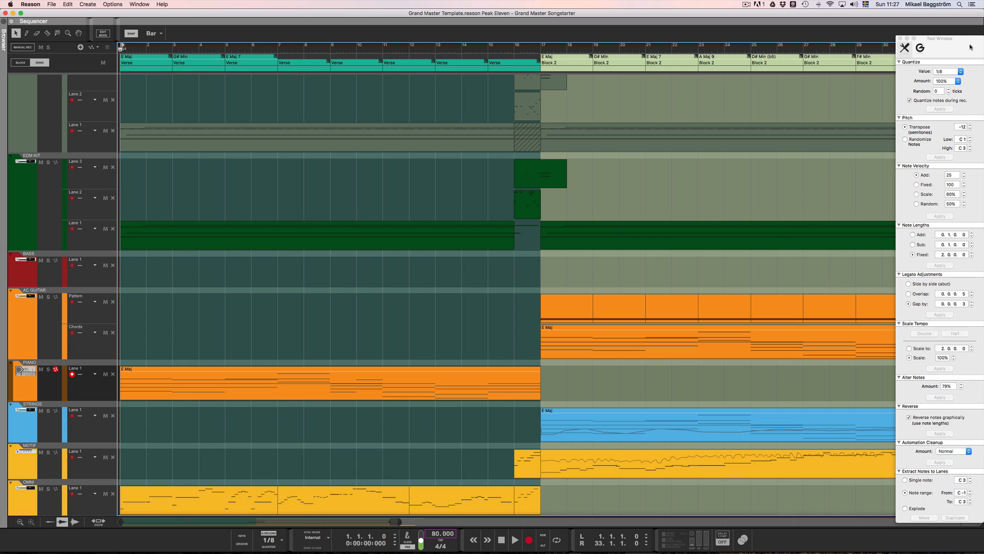
click(917, 175)
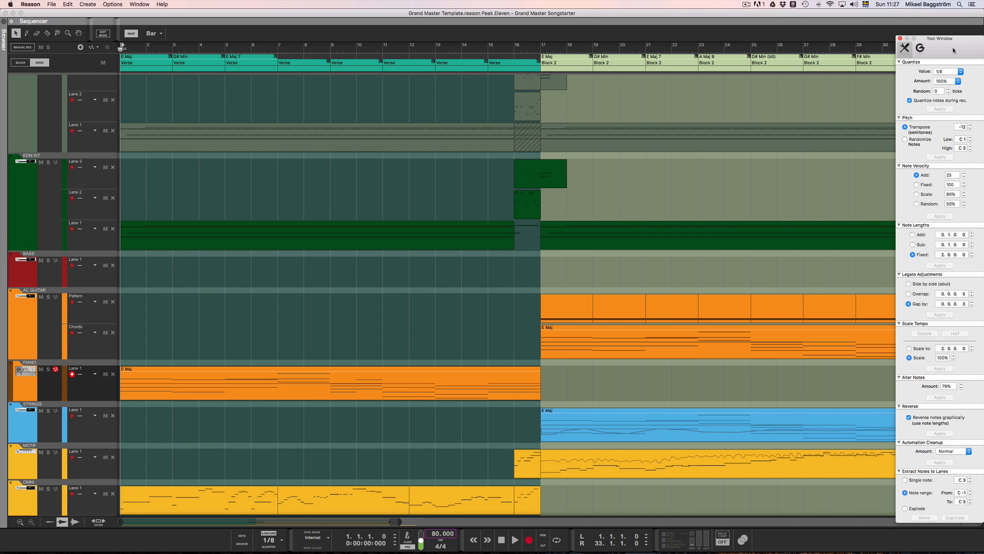
drag(953, 50, 939, 63)
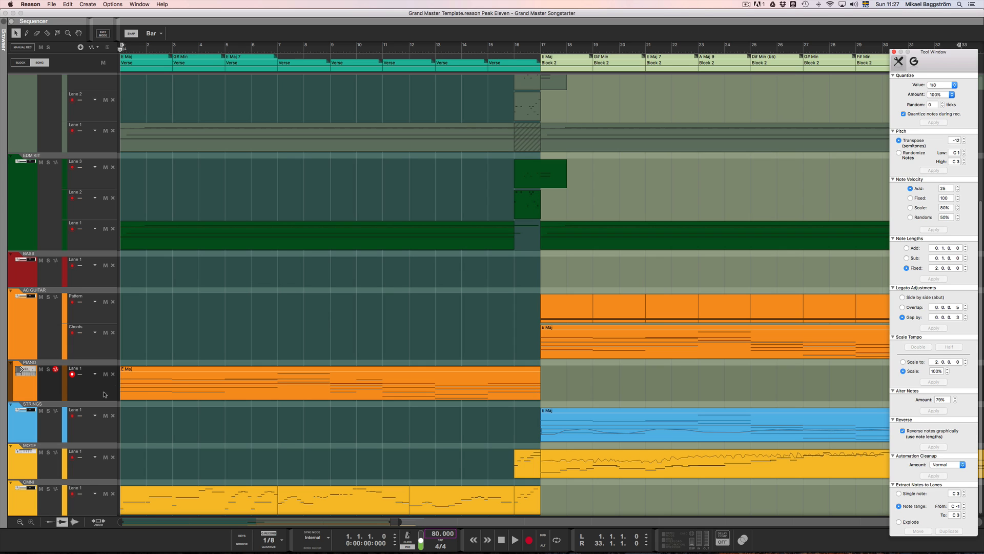
click(182, 227)
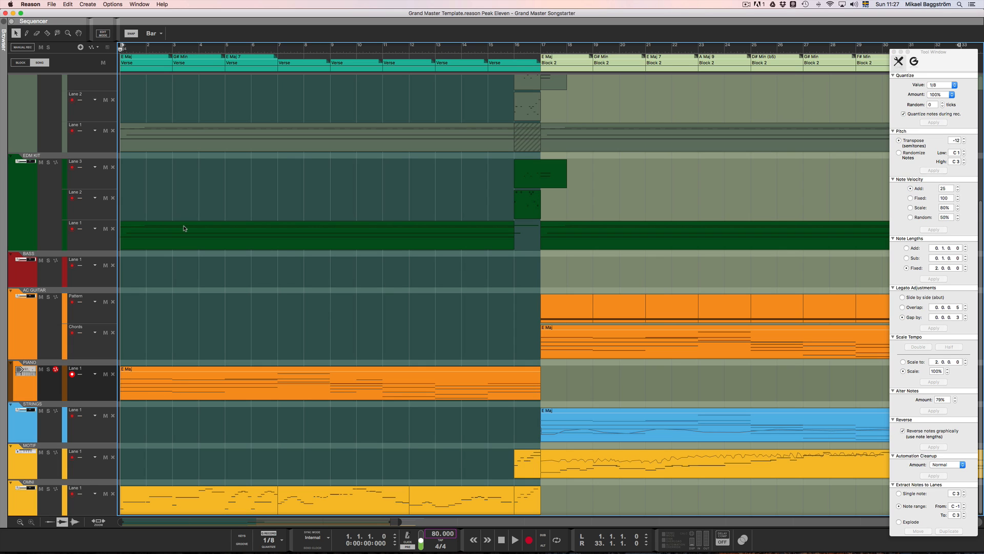
click(307, 429)
Step: Collapse and re-expand the Pitch, Note Velocity, Note Lengths, Scale Tempo and Legato Adjustments sections of the Tool Window
click(893, 132)
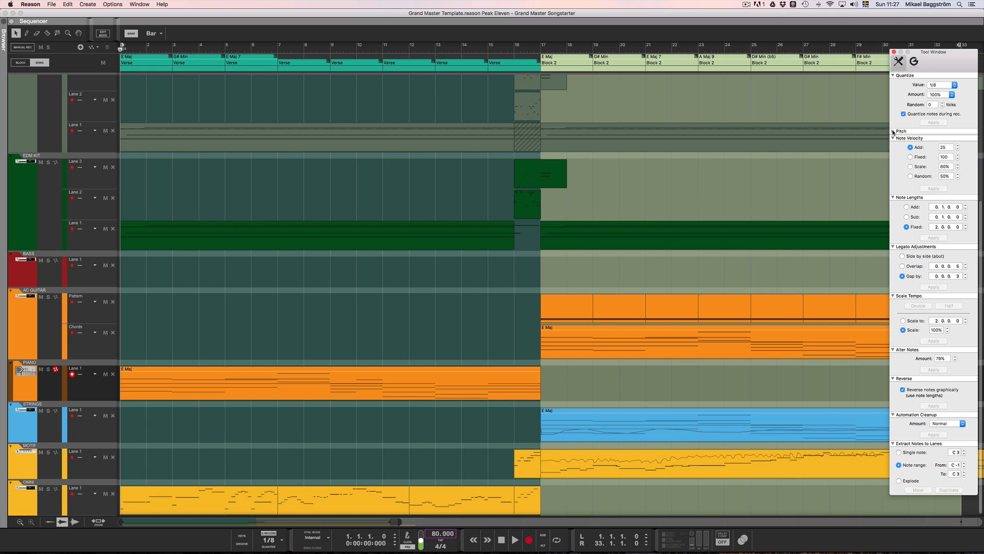
click(894, 179)
click(894, 180)
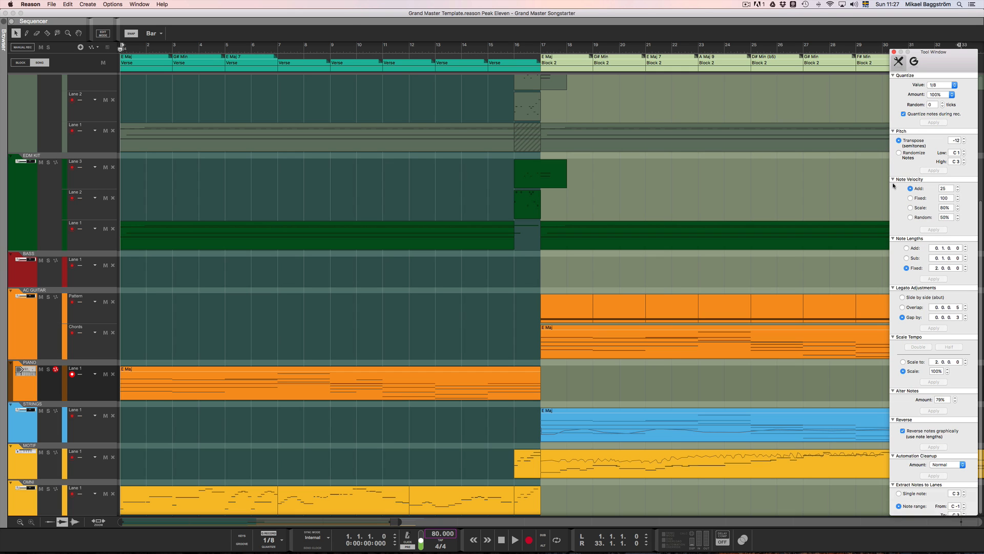
click(894, 239)
click(894, 239)
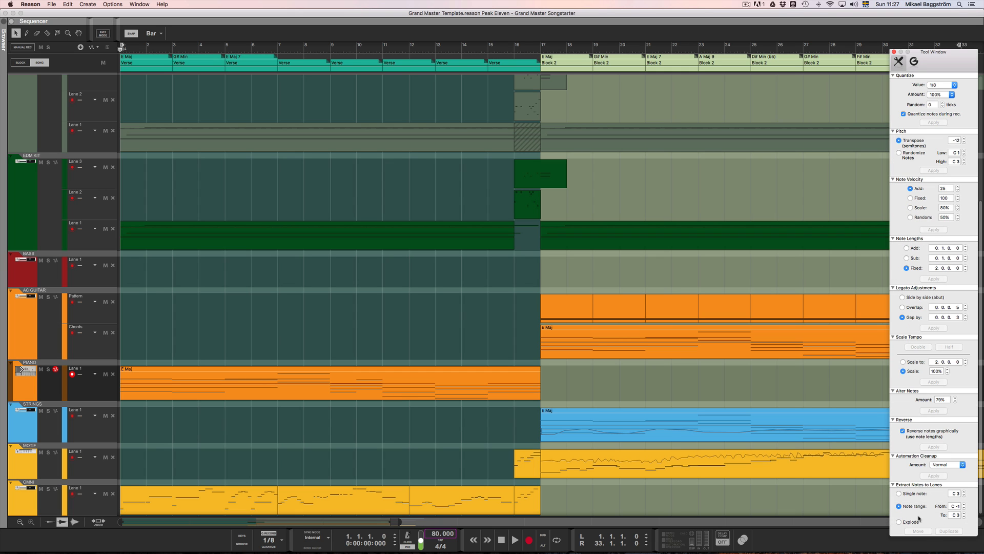
click(893, 337)
click(893, 337)
click(893, 337)
click(893, 337)
click(896, 290)
click(896, 290)
Step: Move the Tool Window up and back to the outer edge of the sequencer
drag(945, 63, 950, 47)
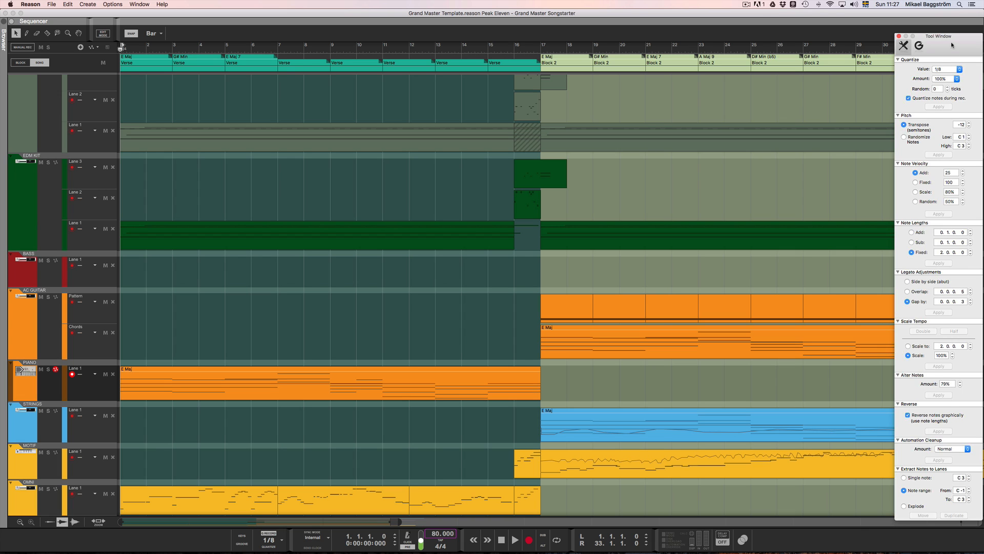
mouse_move(952, 45)
mouse_down()
mouse_move(953, 21)
mouse_move(952, 34)
mouse_up()
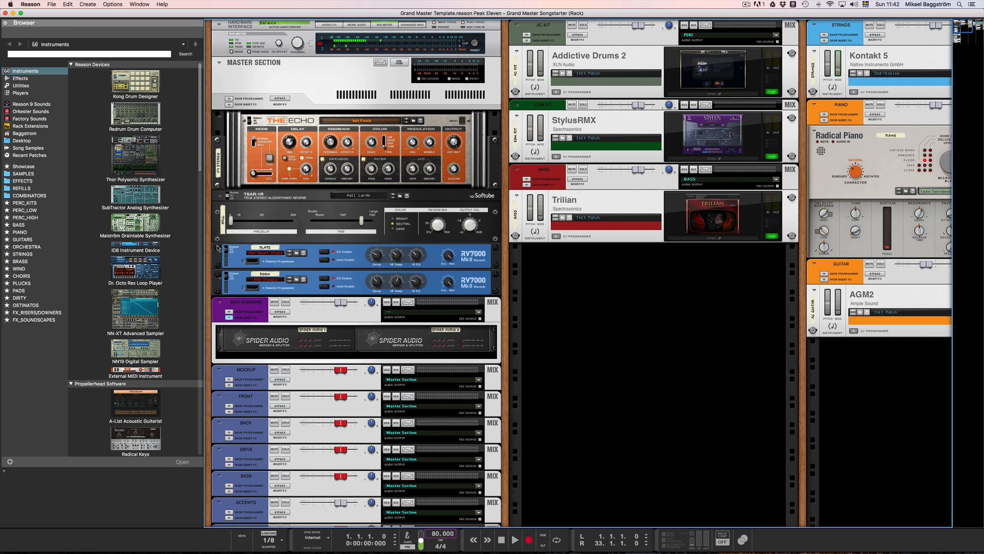
Step: Fold and unfold the TSAR-1R reverb in the rack window, and look across the rack columns
click(220, 196)
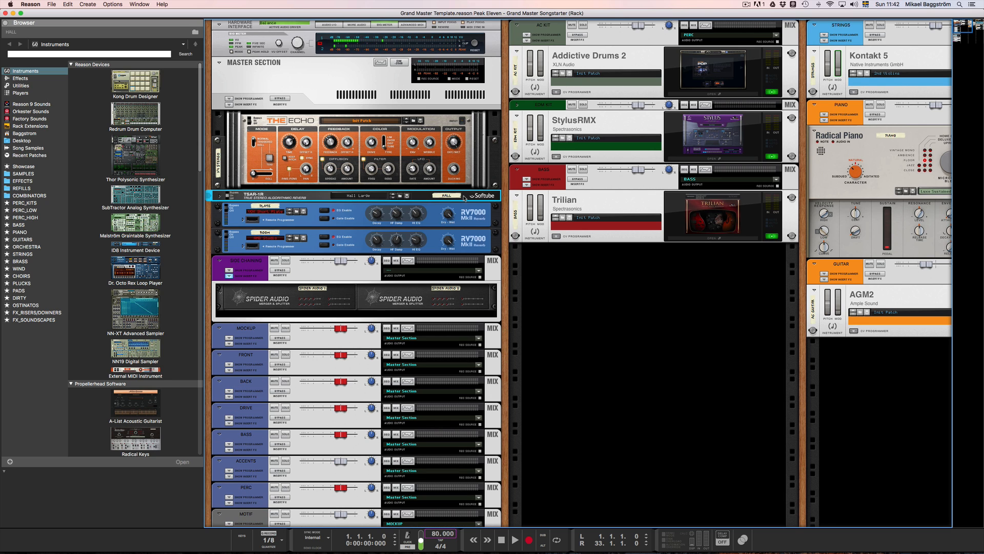
click(220, 196)
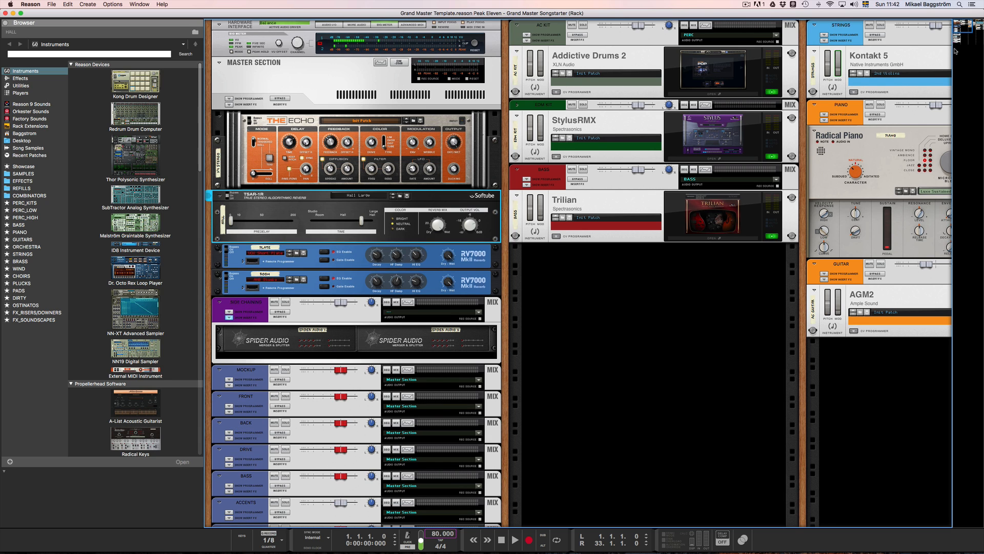
drag(959, 29, 928, 30)
click(588, 339)
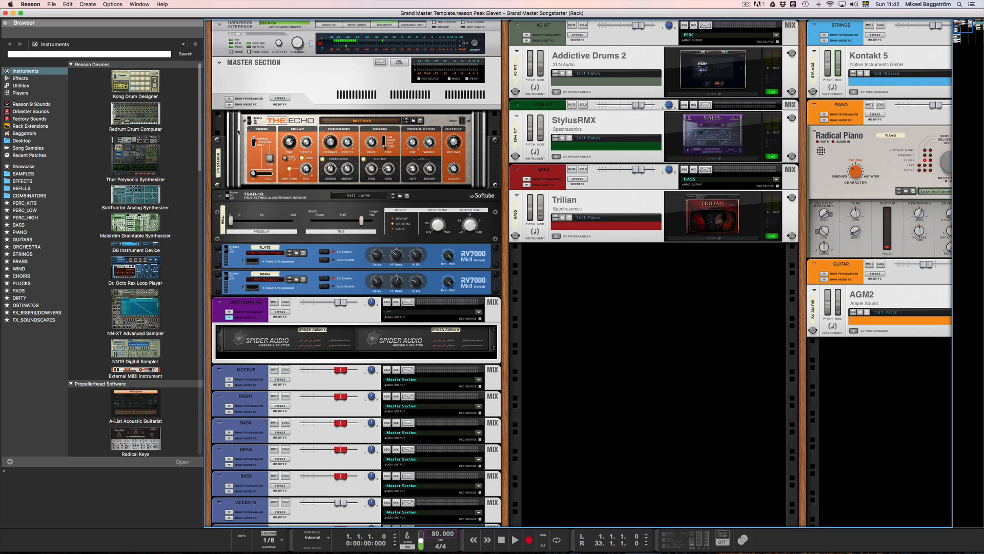
Step: Fold all devices in the first rack column, and toggle the BASS and PERC channels and the MOTIF Combinator open and closed
alt+click(219, 24)
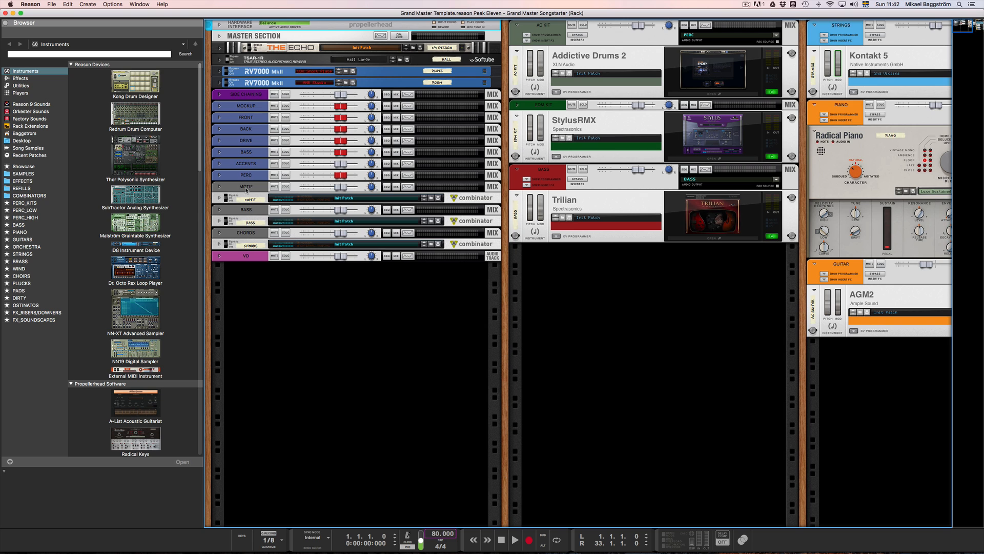
click(220, 153)
click(220, 152)
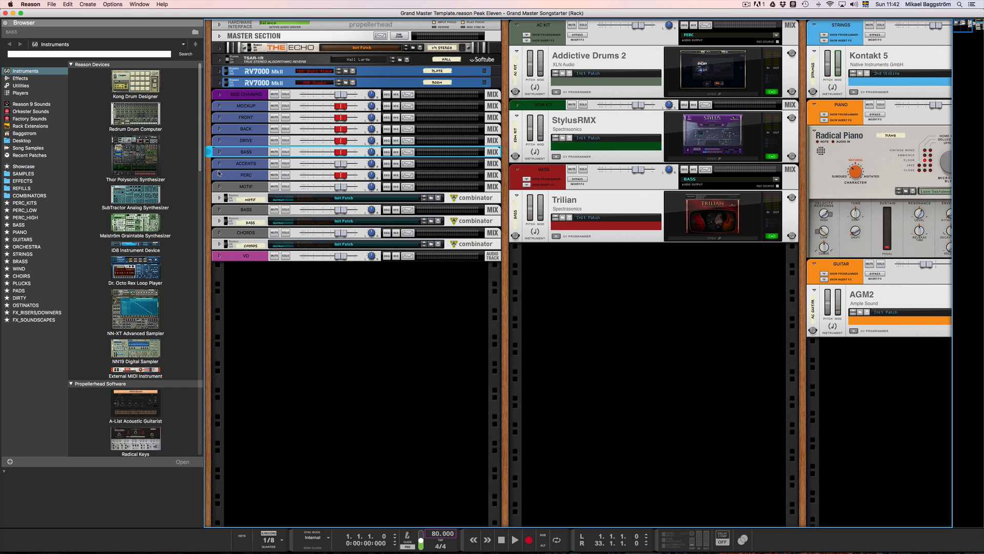
click(220, 175)
click(219, 198)
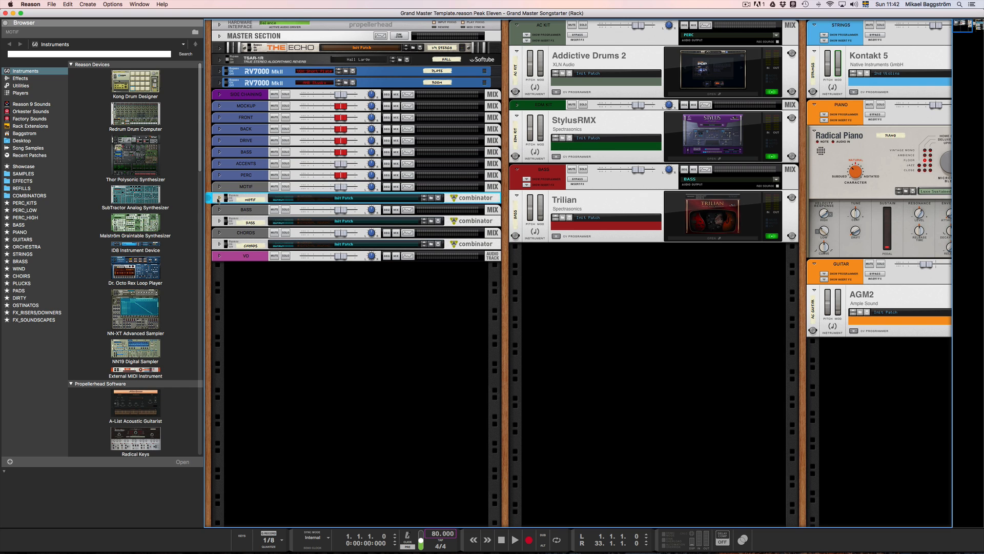
click(219, 198)
click(219, 198)
Step: Unfold all devices in the first rack column and look over those at its lower end
alt+shift+click(219, 25)
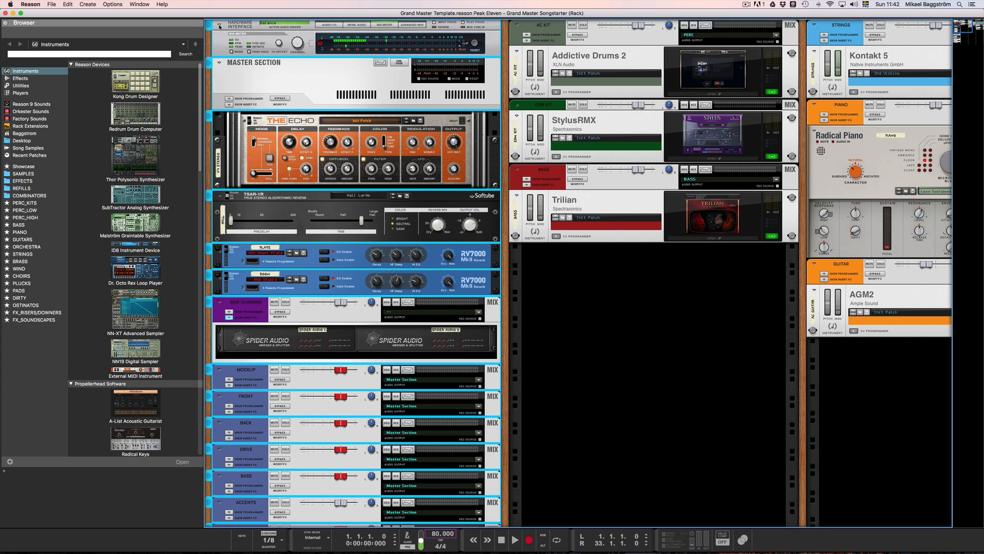
scroll(395, 190, down, 10)
scroll(394, 190, down, 4)
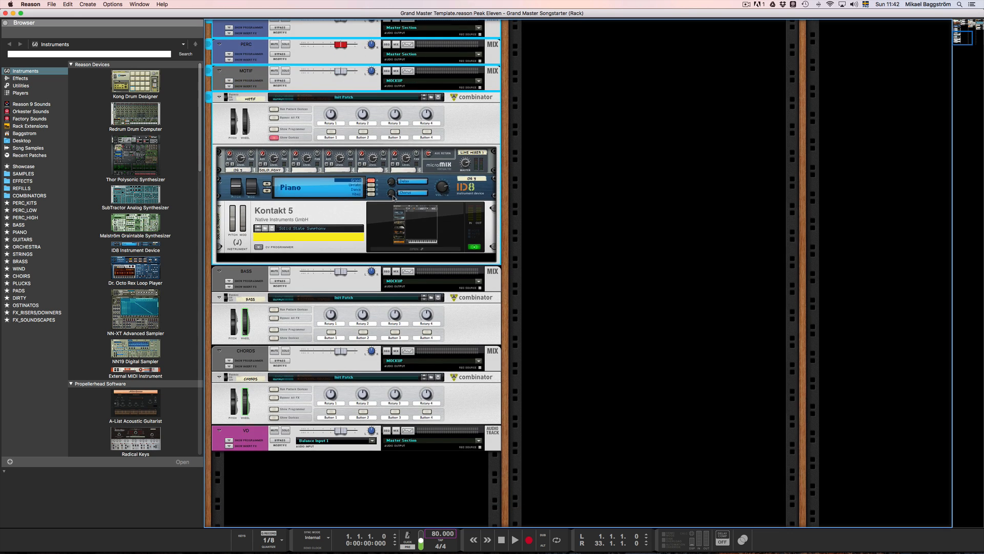